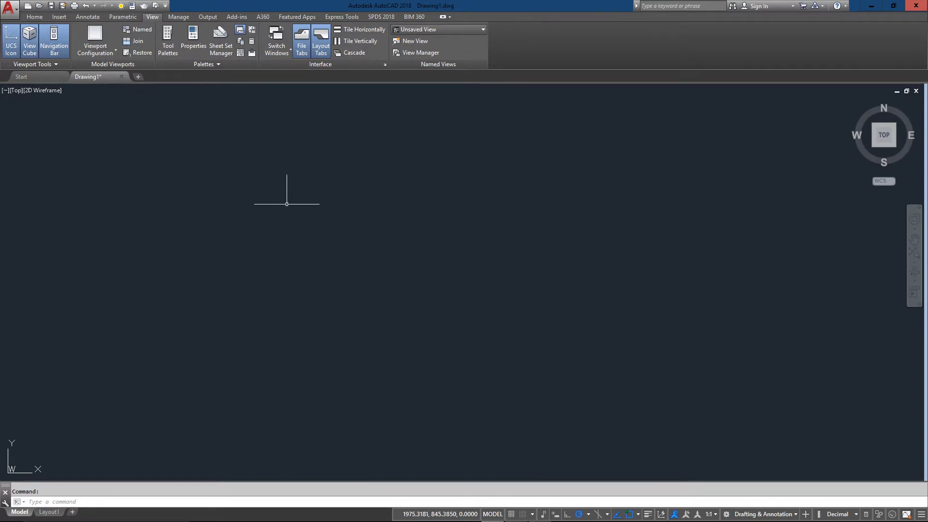
- Open the Sheet Set Manager, move it to the centre, and start a new sheet set from existing drawings
left_click(211, 65)
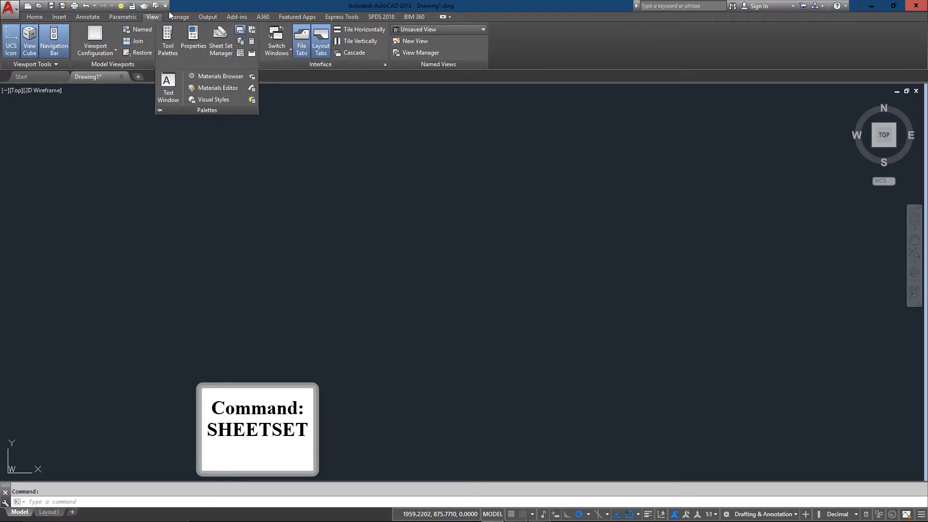
left_click(219, 30)
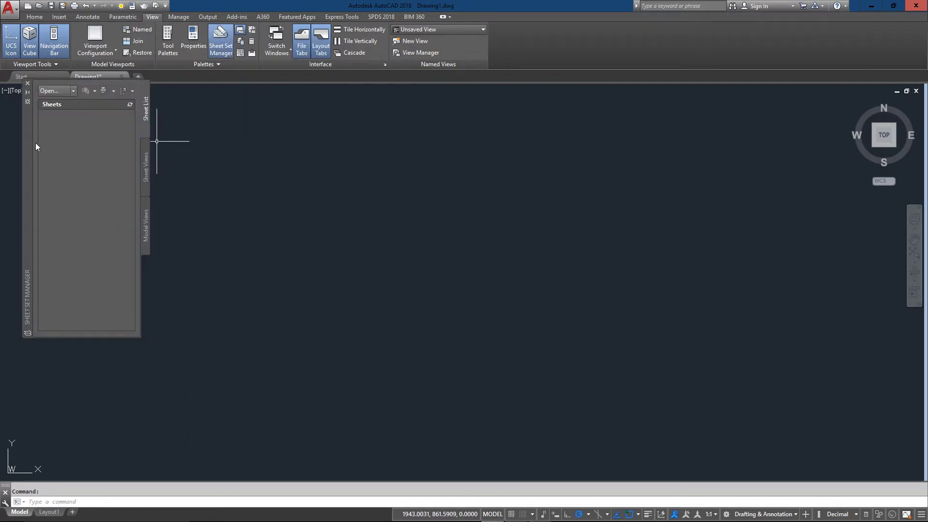
left_click_drag(27, 149, 285, 168)
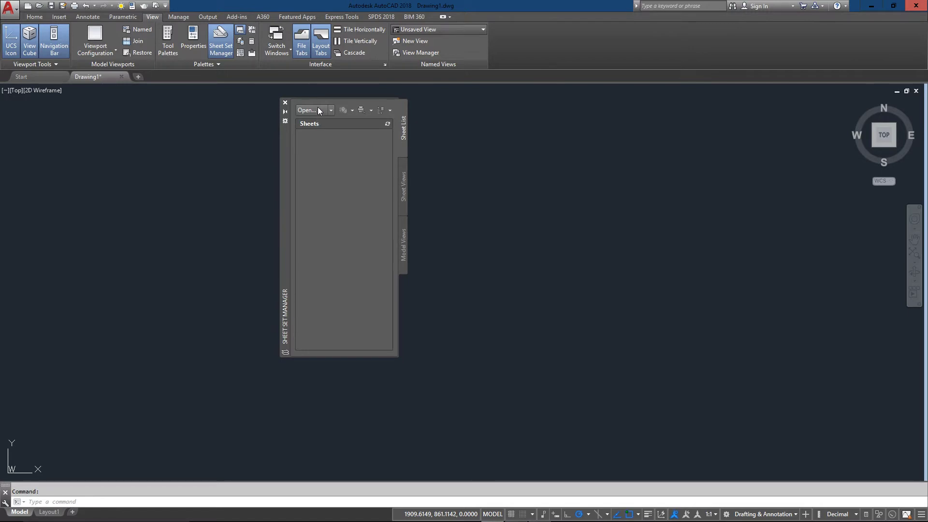
left_click(331, 110)
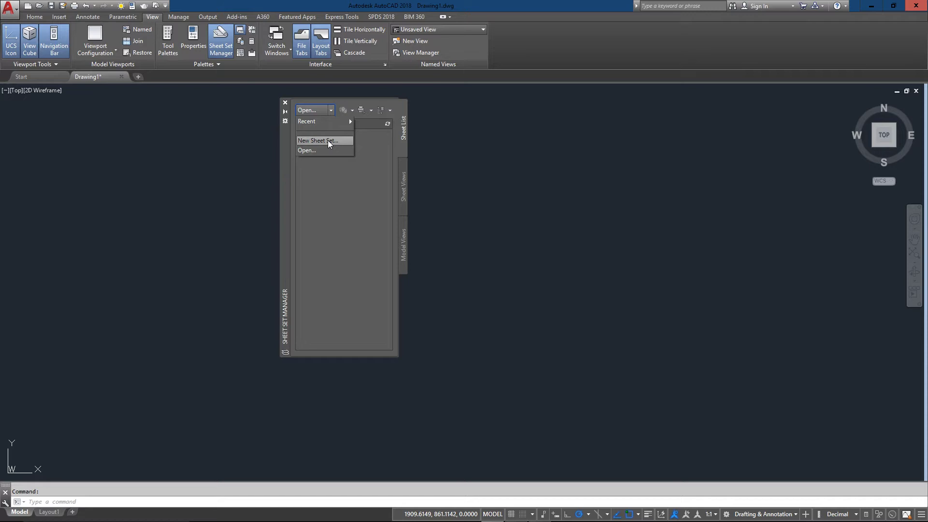
left_click(328, 140)
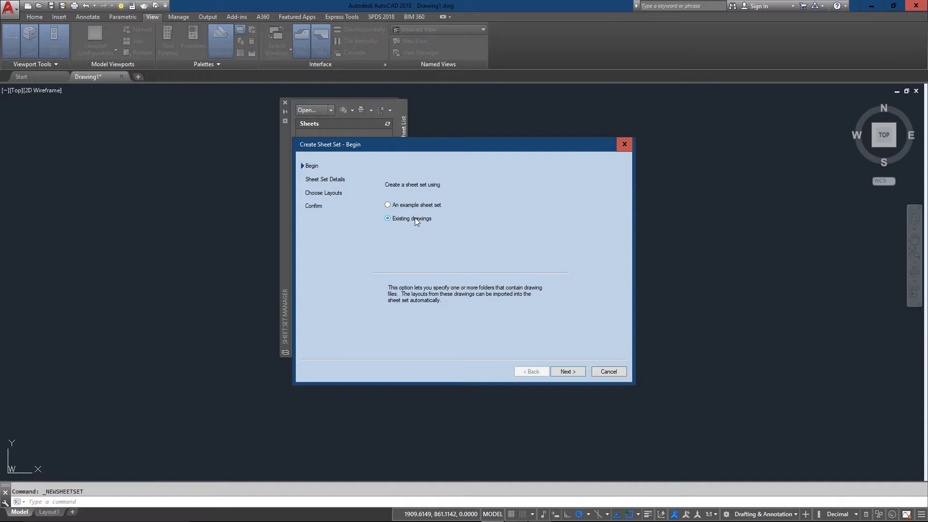
- Name the sheet set 'SS 4 VIDEO' with the description 'This is just for the video tutorial'
left_click(568, 372)
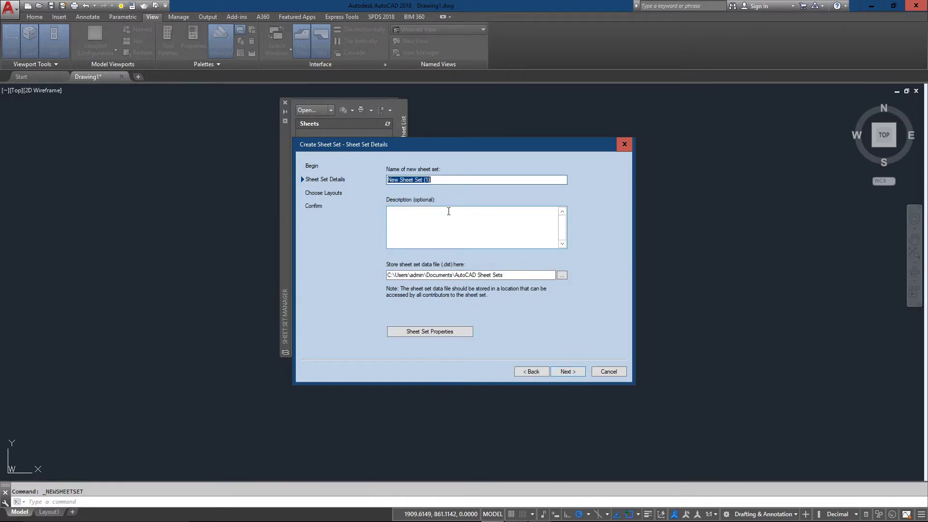
type("SS 4 VIDEO")
left_click(455, 218)
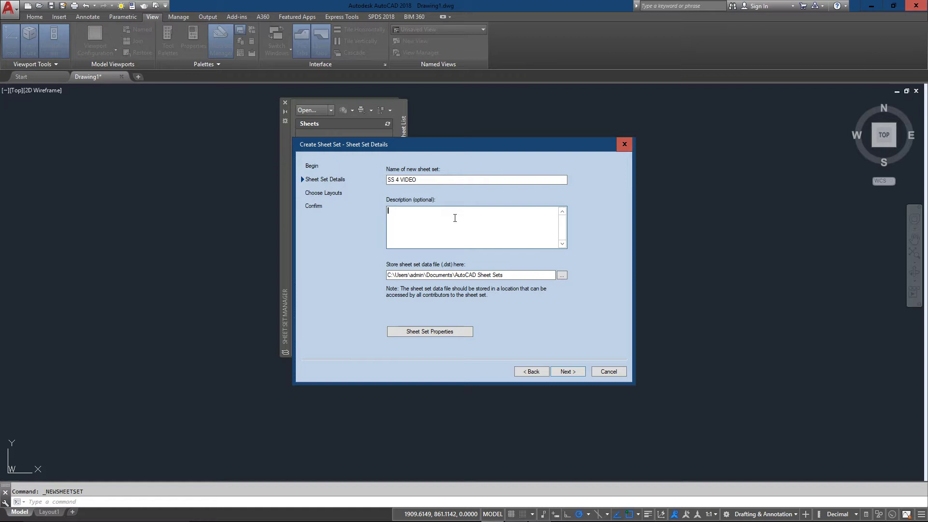
type("This is just for the video tutorial.")
- Set the sheet set's project number to 4-10 in Sheet Set Properties
left_click(421, 332)
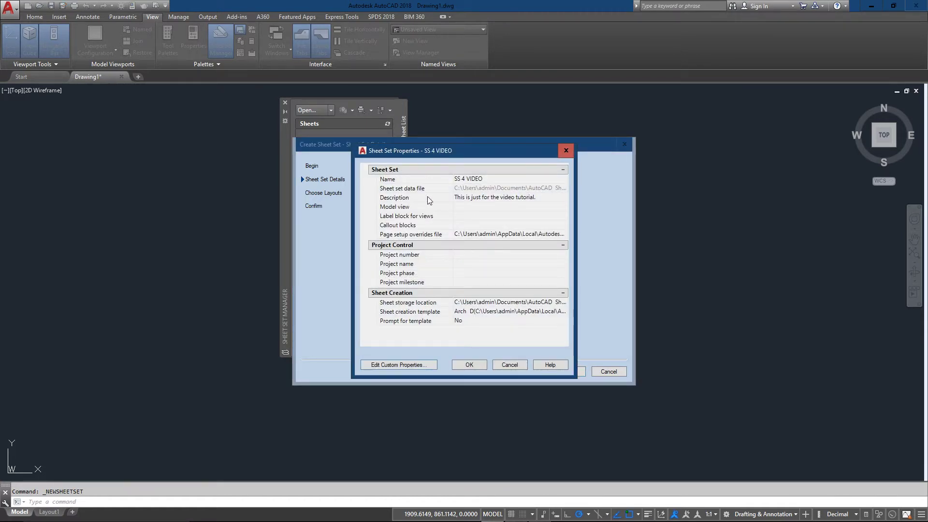
left_click(457, 254)
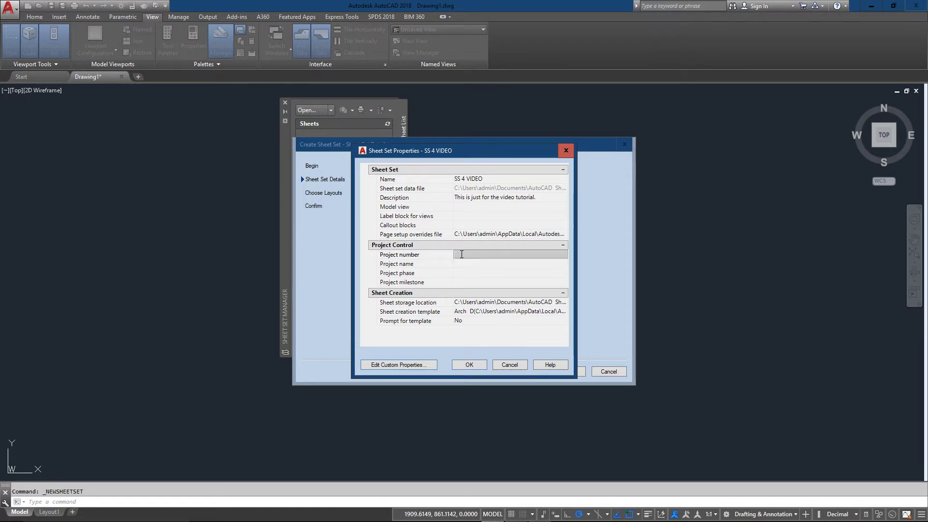
type("4-10")
left_click(461, 367)
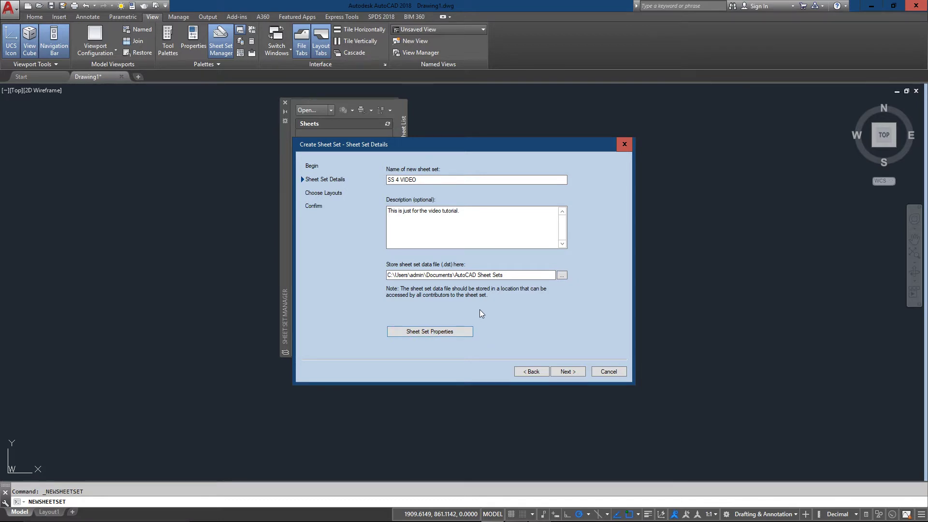
- Browse for the drawings folder, expanding Program Files > Autodesk > AutoCAD 2018
left_click(569, 373)
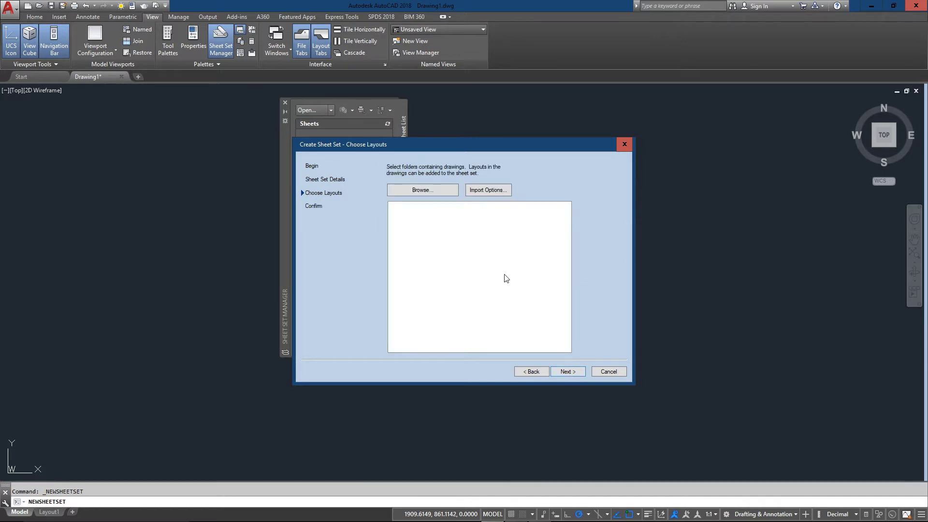
left_click(429, 190)
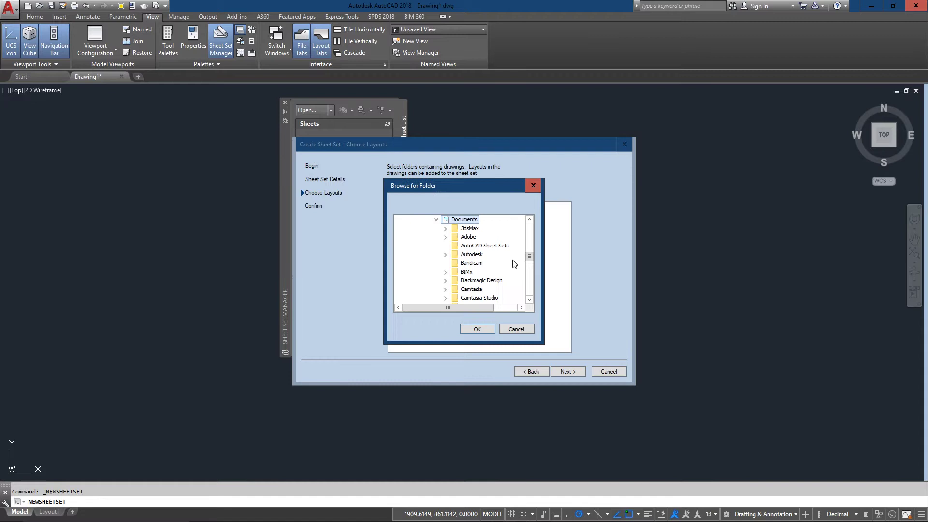
left_click_drag(530, 260, 530, 241)
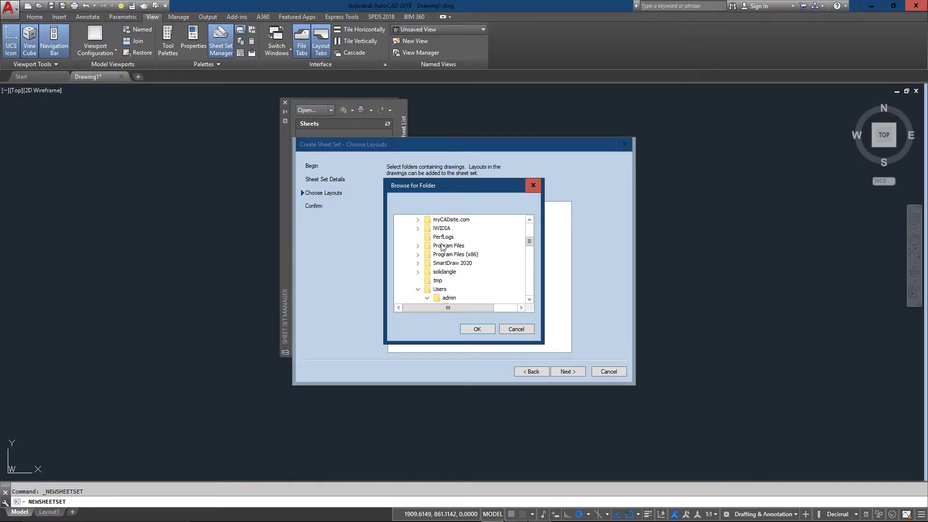
double_click(443, 248)
double_click(459, 271)
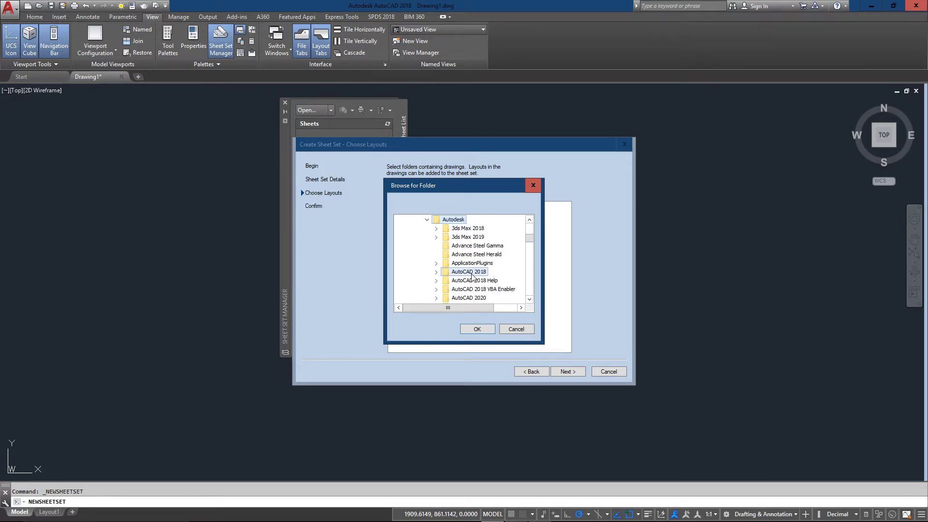
double_click(472, 273)
- Choose Sample > Sheet Sets > Architectural as the source drawings folder
scroll(473, 271, "down", 6)
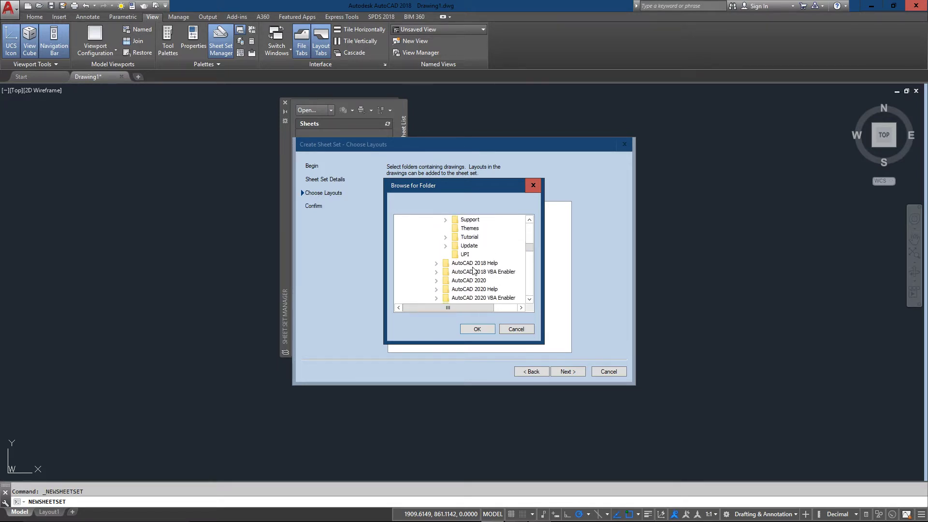
scroll(474, 271, "up", 2)
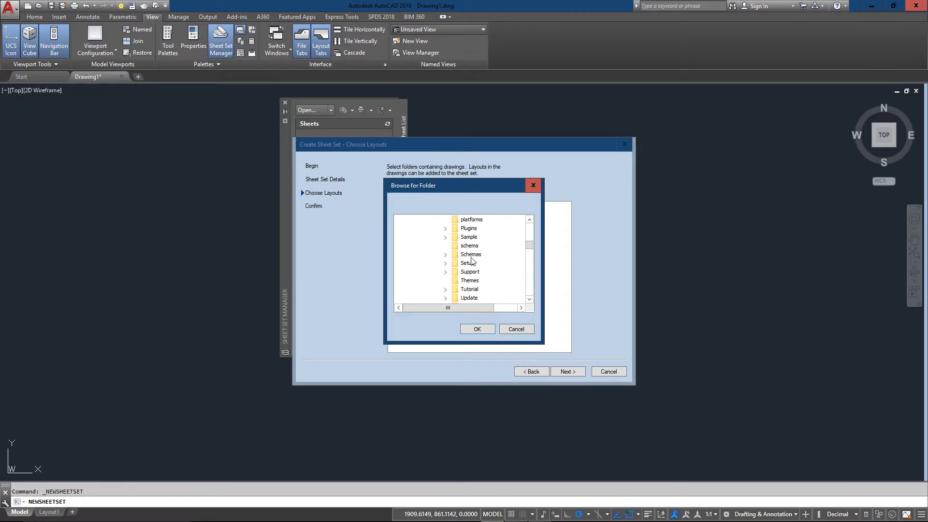
double_click(468, 236)
scroll(485, 271, "down", 1)
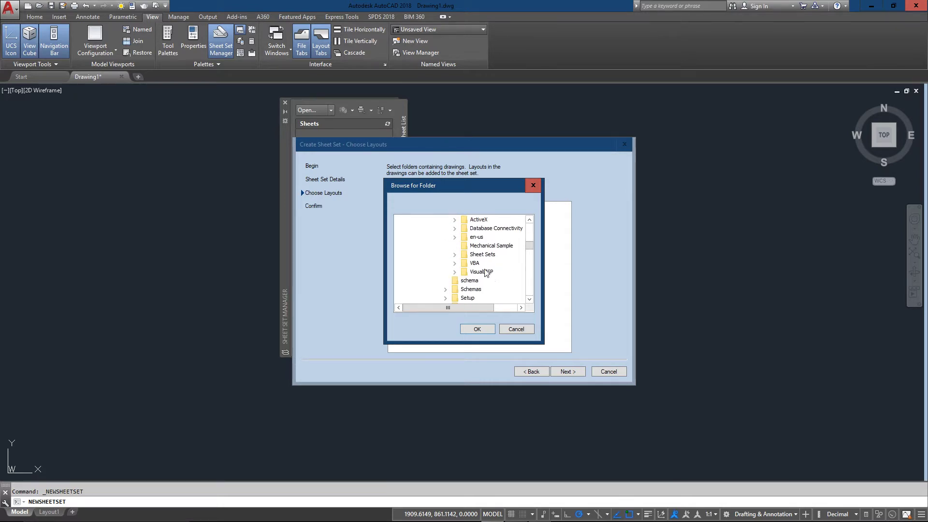
scroll(486, 272, "up", 1)
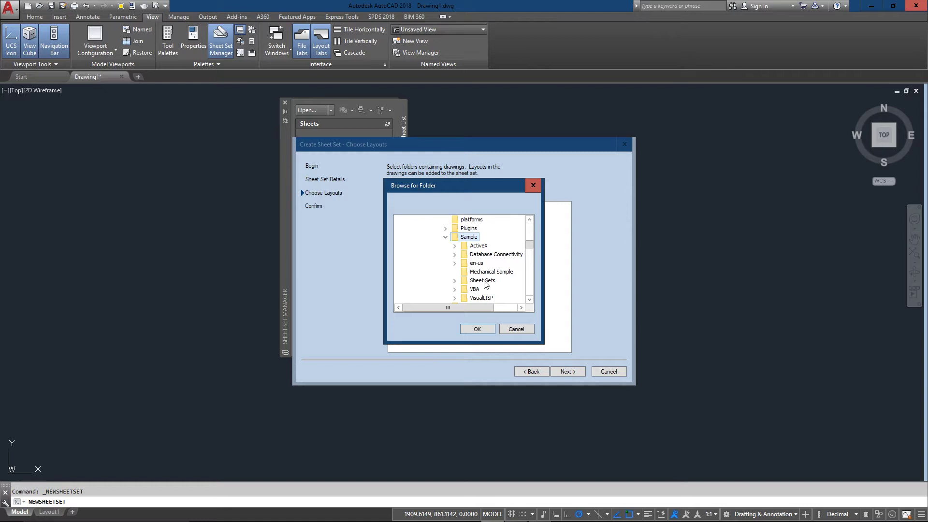
double_click(485, 282)
left_click(484, 282)
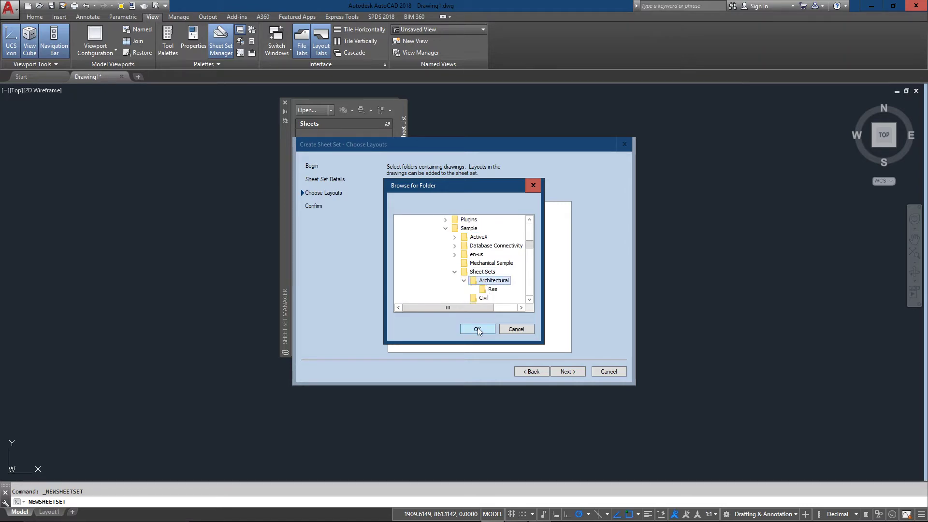
left_click(478, 329)
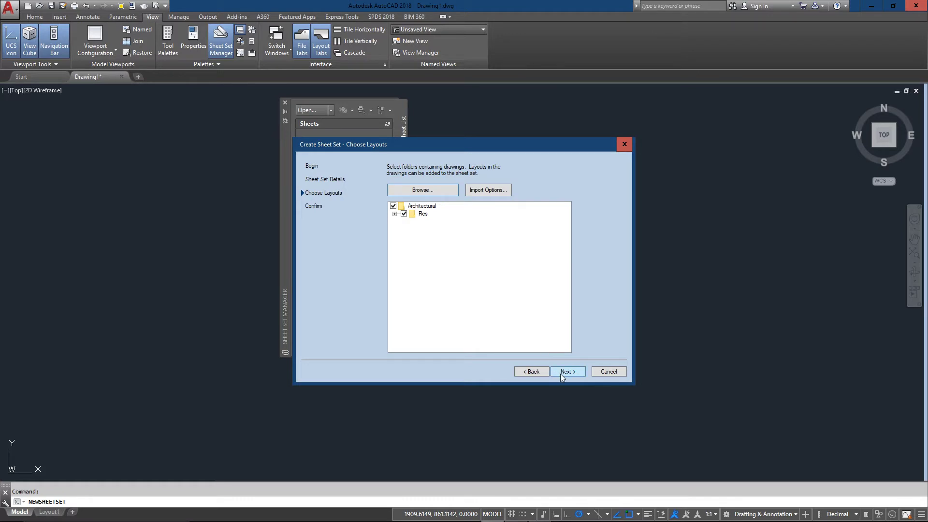
- Expand Res to list its 13 drawings, leaving the import options unchanged
left_click(395, 213)
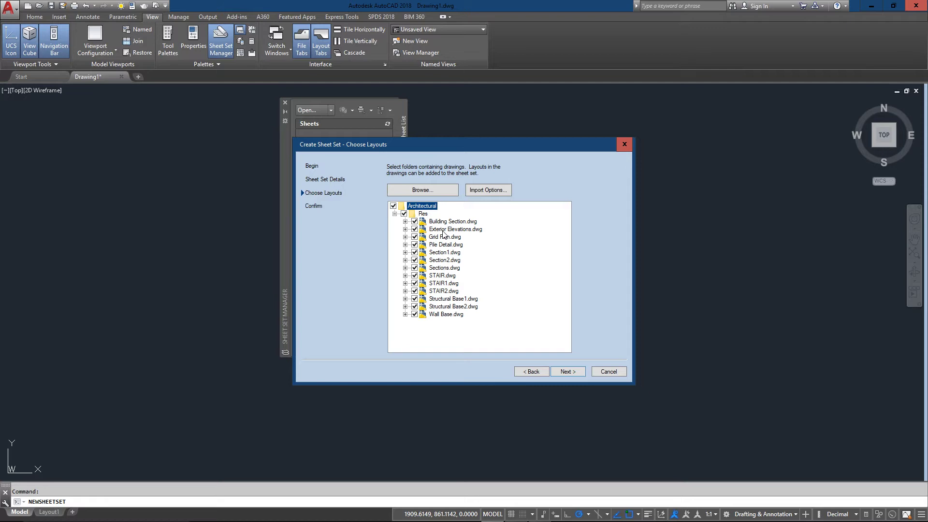
left_click(489, 191)
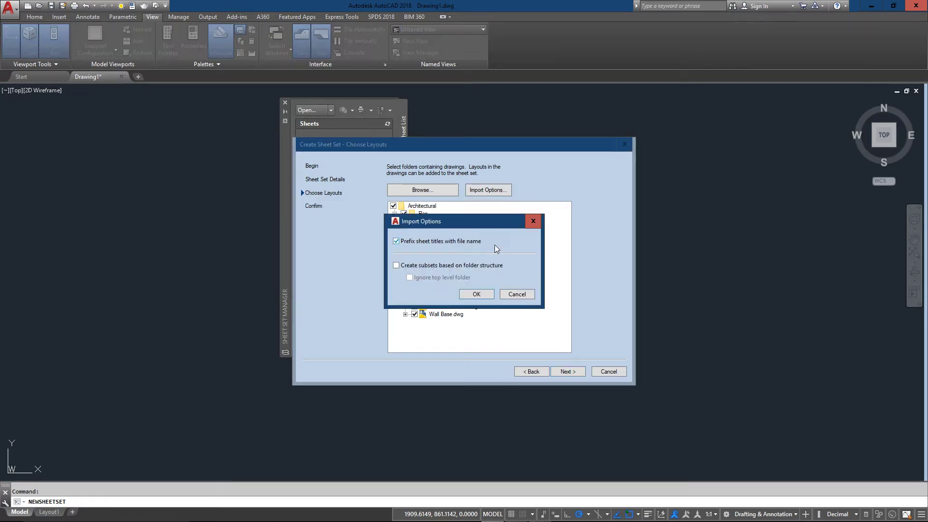
left_click(422, 266)
left_click(422, 266)
left_click(518, 294)
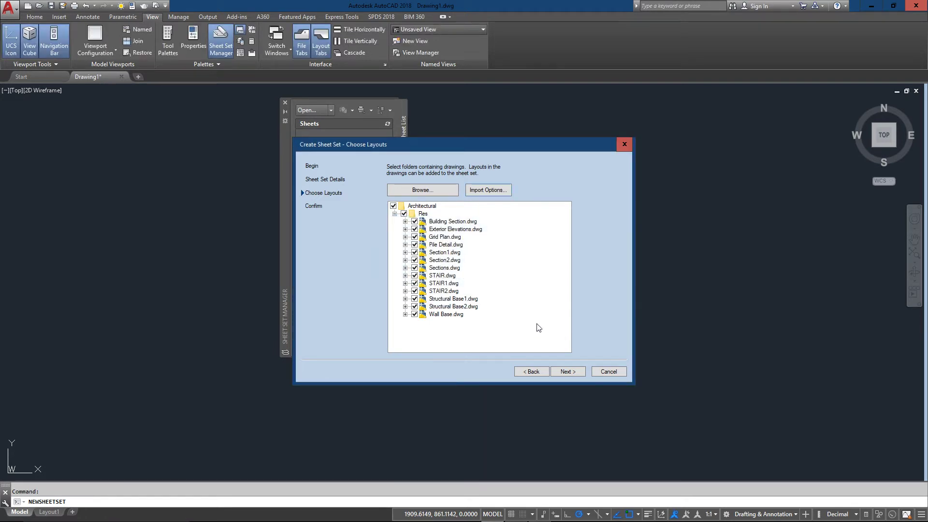
- Review the Confirm page preview of SS 4 VIDEO and its 13 sheets
left_click(565, 372)
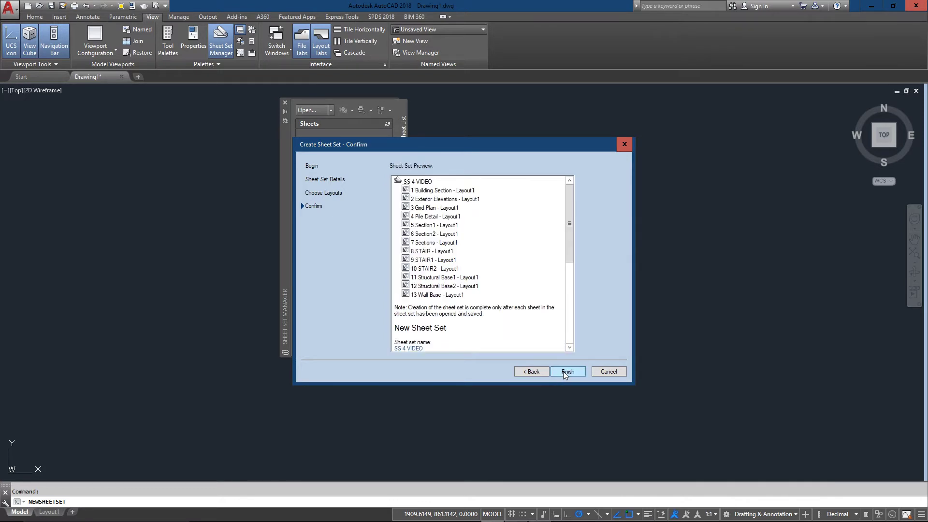
scroll(441, 261, "down", 5)
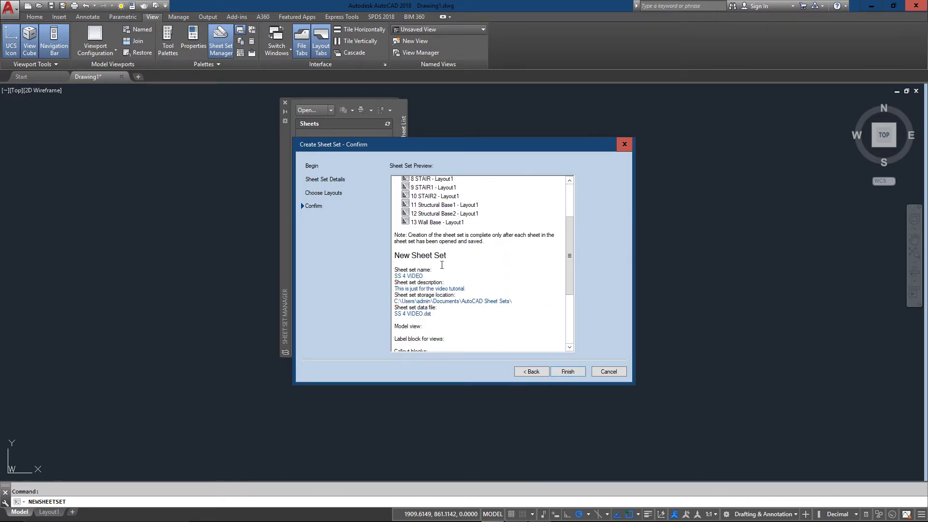
scroll(441, 273, "up", 5)
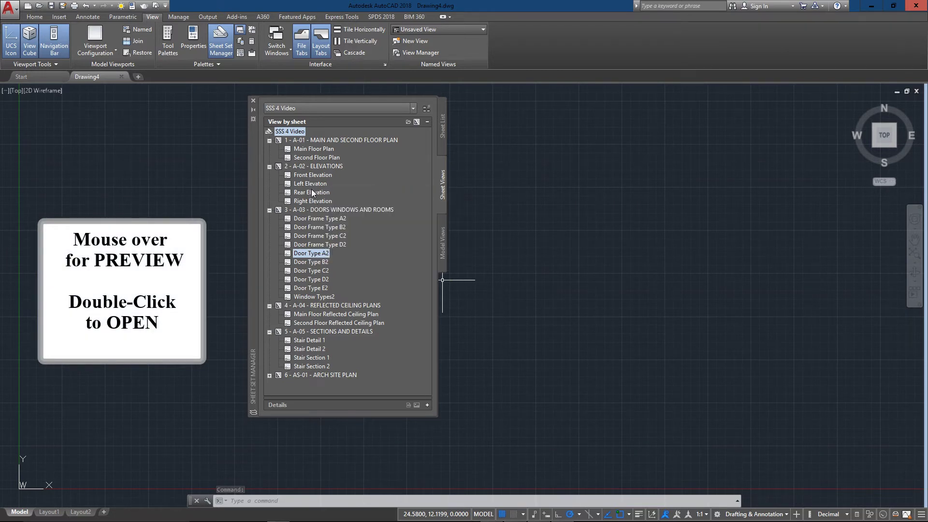
- Open the Left Elevaton sheet view to display sheet A-02 Elevations
mouse_move(312, 189)
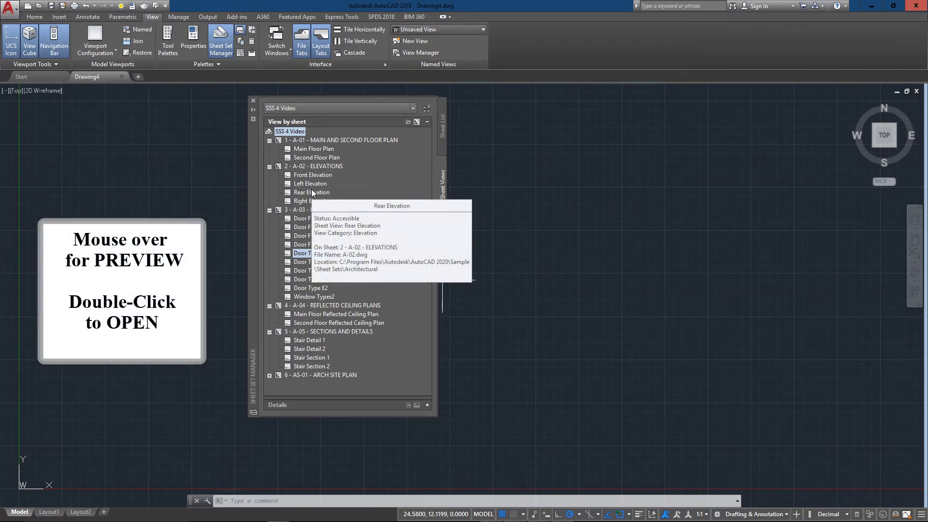
double_click(311, 184)
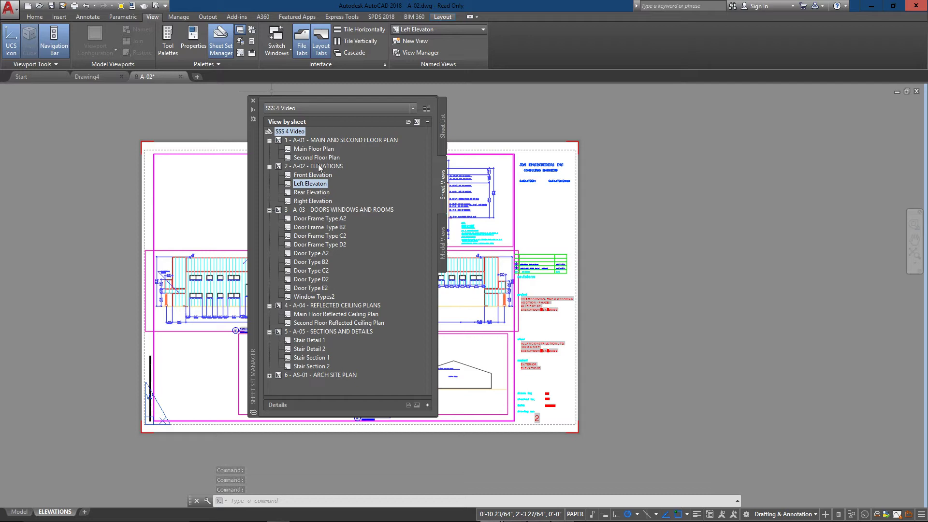
mouse_move(319, 168)
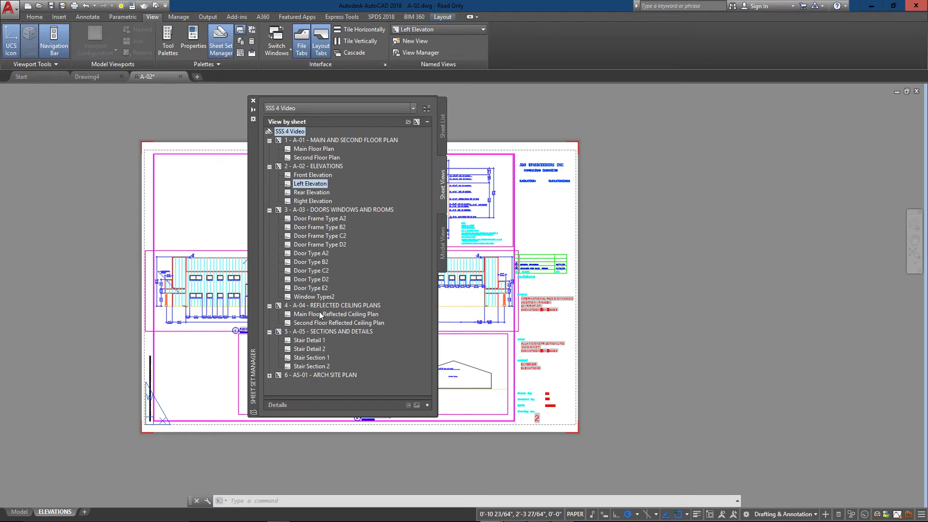
mouse_move(320, 256)
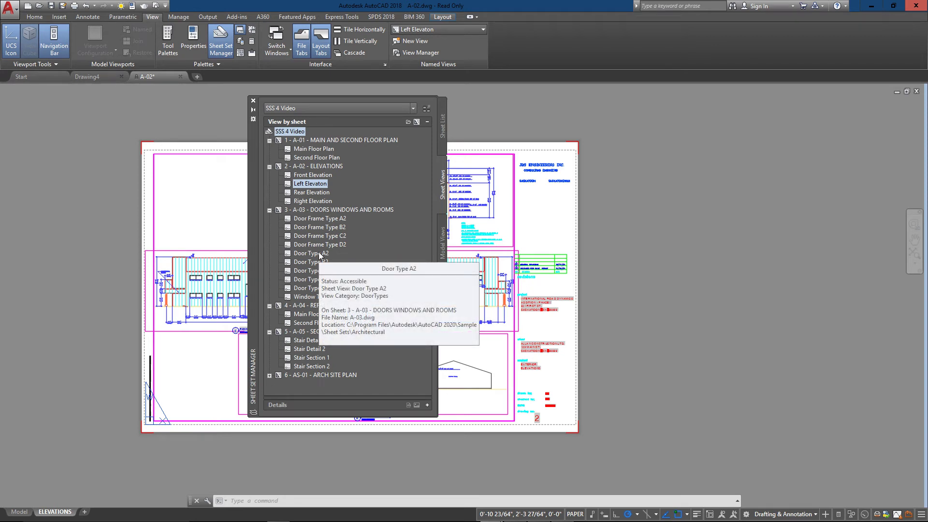
- Open Door Type A2 on sheet A-03, reselect SSS 4 Video, and show its Sheet List
double_click(319, 255)
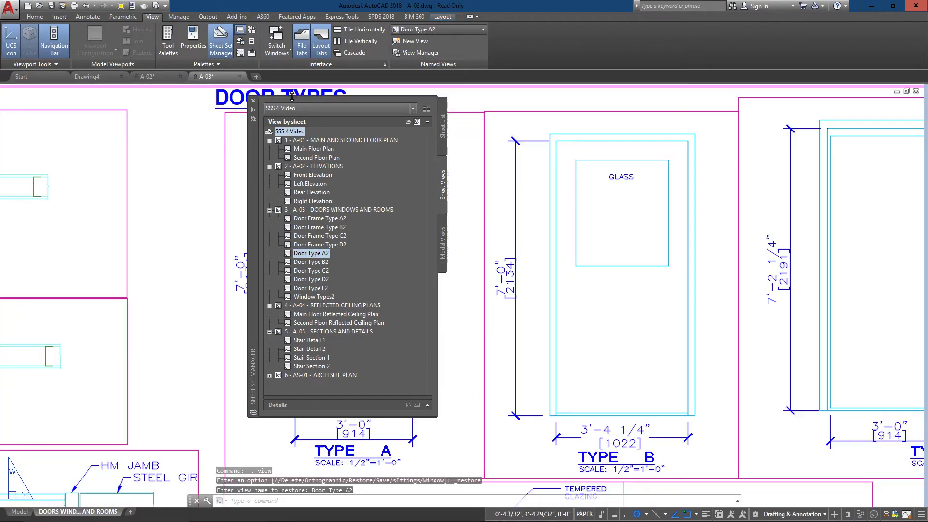
left_click_drag(292, 97, 292, 99)
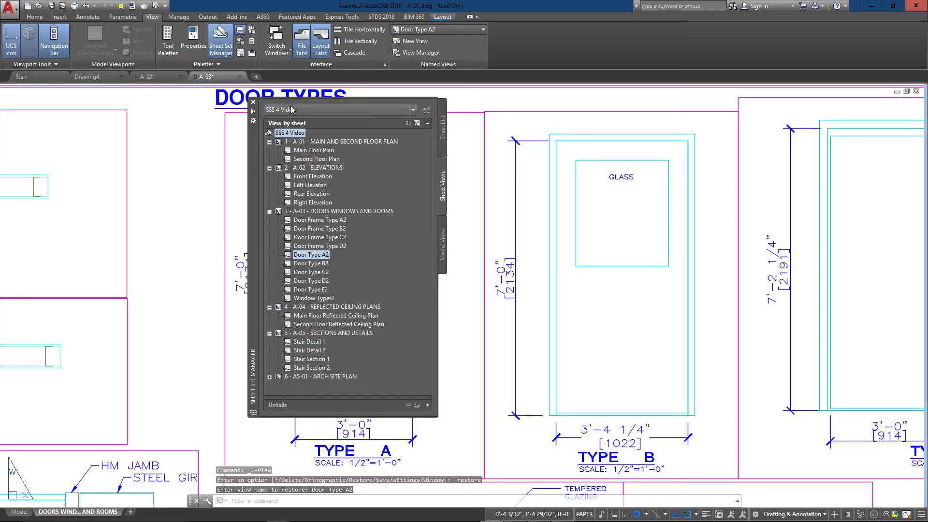
left_click(291, 108)
key("Up")
key("Up")
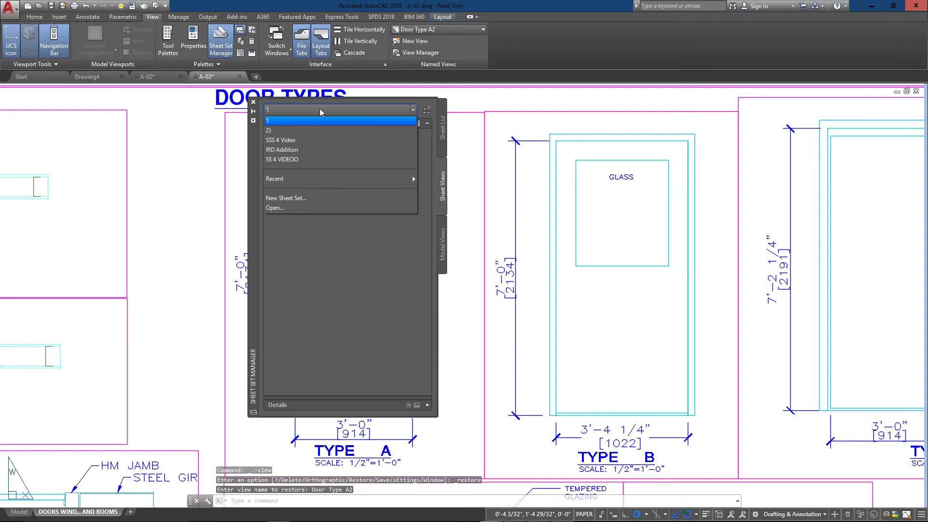
left_click(288, 141)
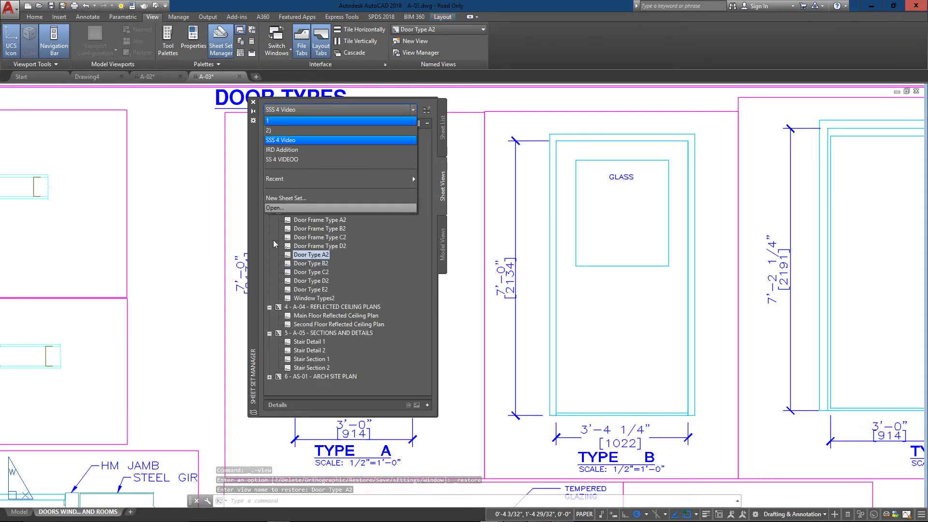
left_click(255, 252)
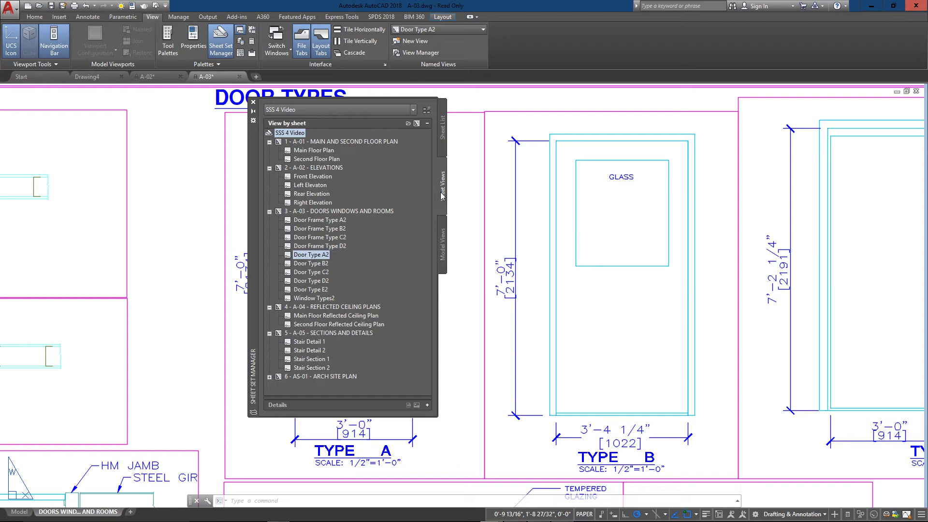
left_click(444, 133)
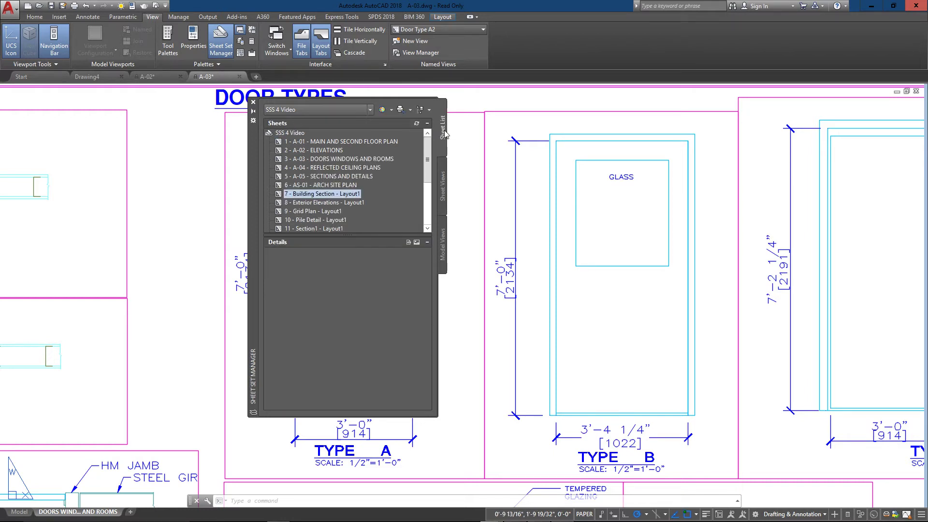
- Choose Publish to DWFx for the SSS 4 Video sheet set
left_click(402, 110)
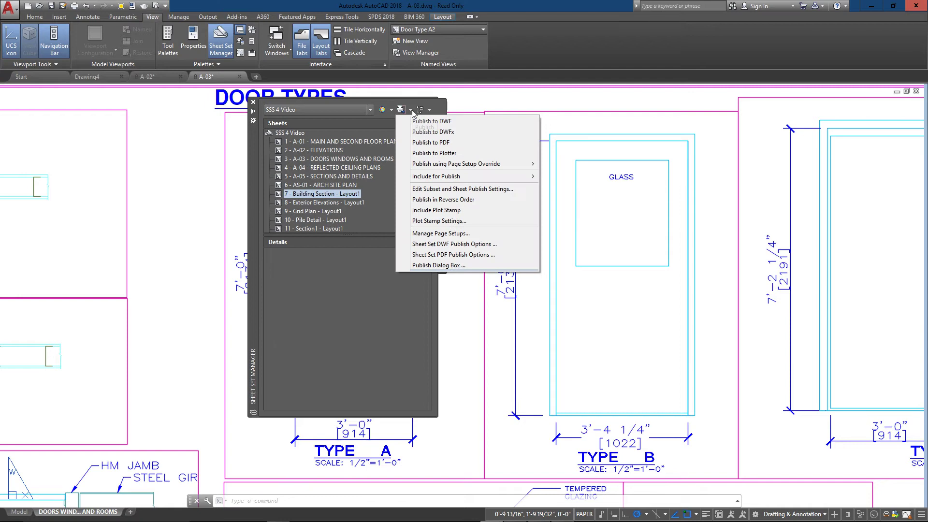
left_click(427, 132)
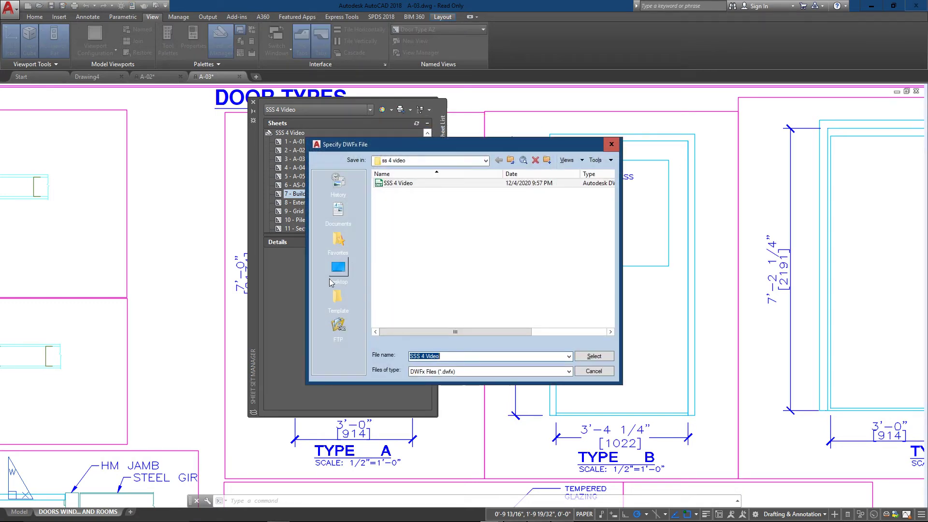
- Publish to the Desktop as SSS 4 Video DWFx, dismiss the notice, and close Sheet Set Manager
left_click(594, 356)
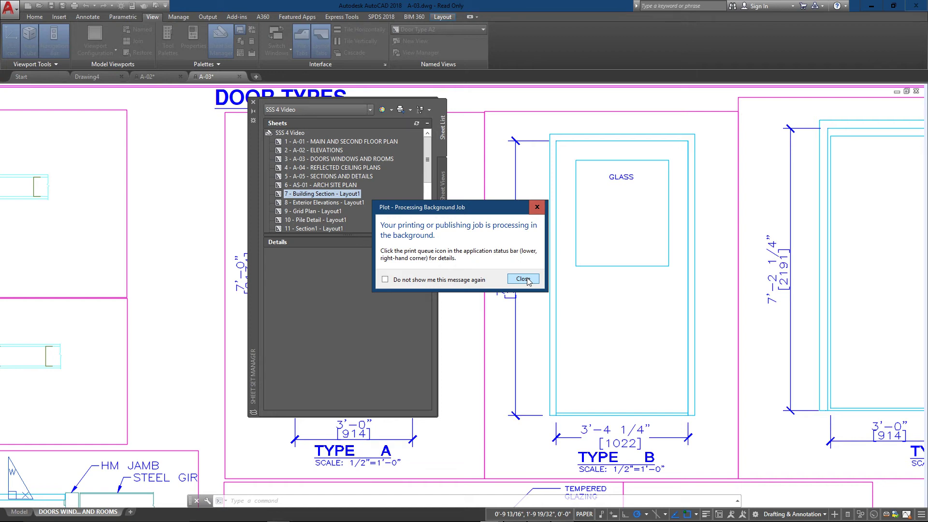
left_click(522, 280)
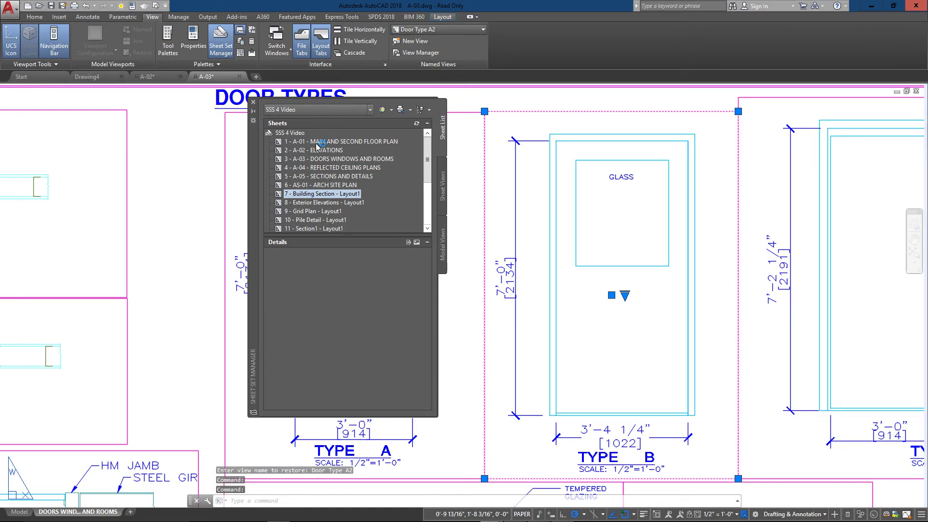
left_click(253, 104)
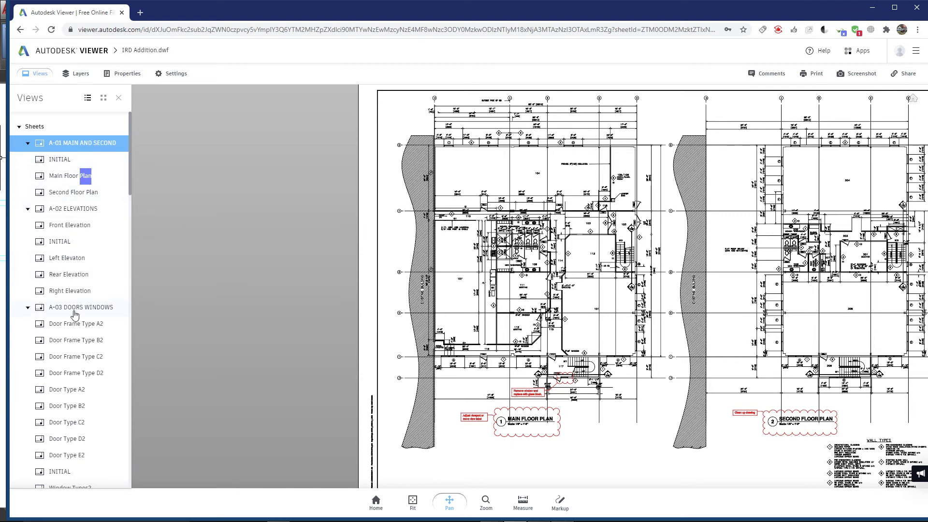
- Go from sheet A-03 Doors Windows to sheet A-01 and maximize the browser window
left_click(76, 327)
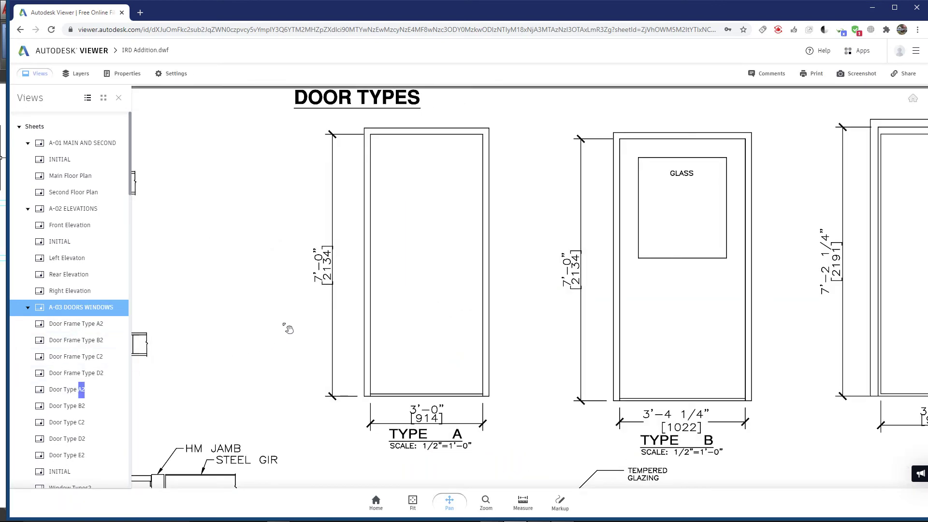
left_click(82, 192)
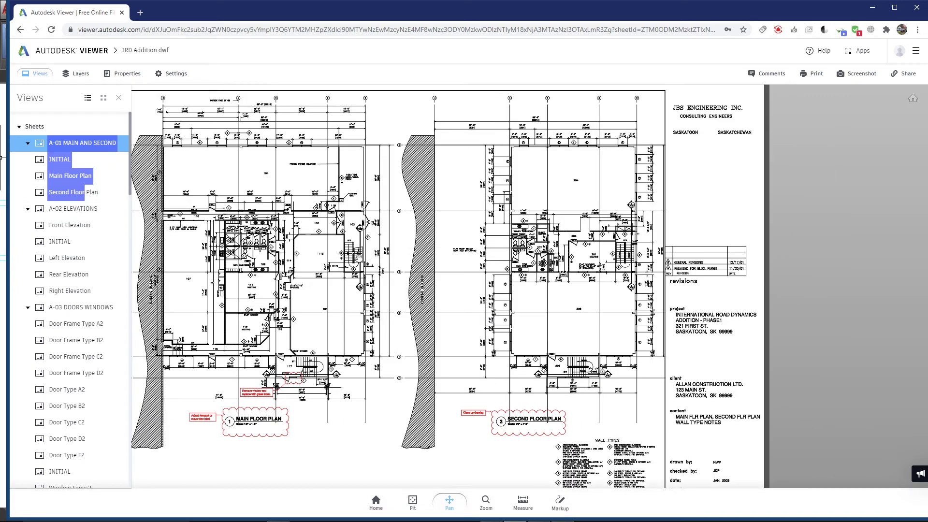
left_click_drag(320, 255, 376, 254)
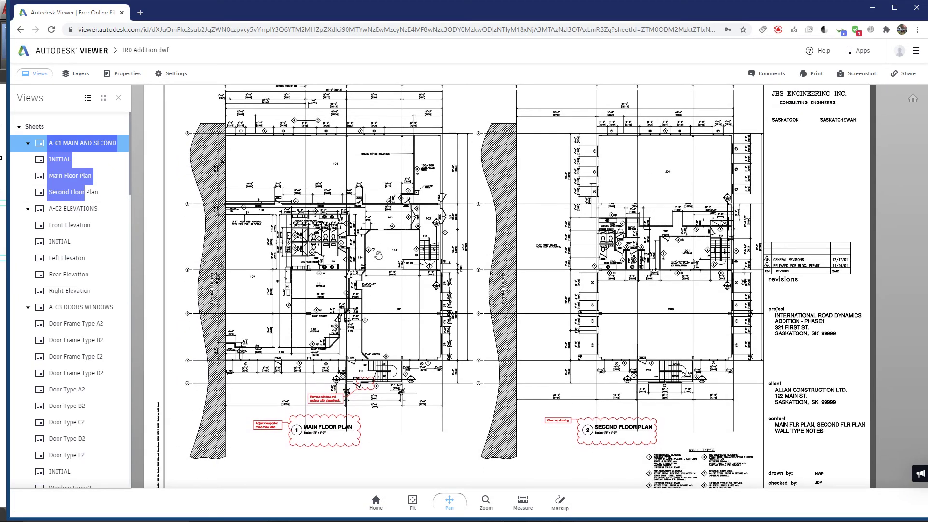
left_click(895, 7)
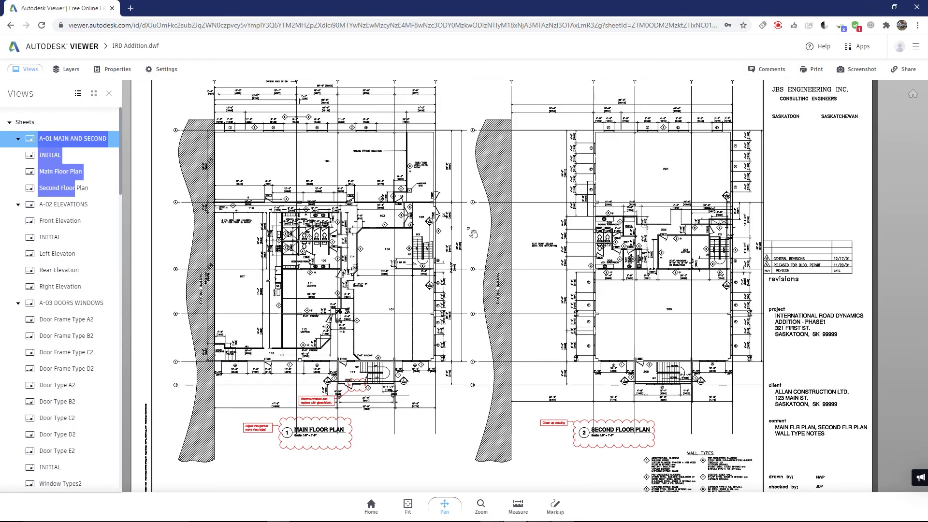
- Zoom and pan the Main Floor Plan to rooms 109, 111, 112 and 101
left_click_drag(472, 233, 490, 251)
scroll(396, 247, "up", 3)
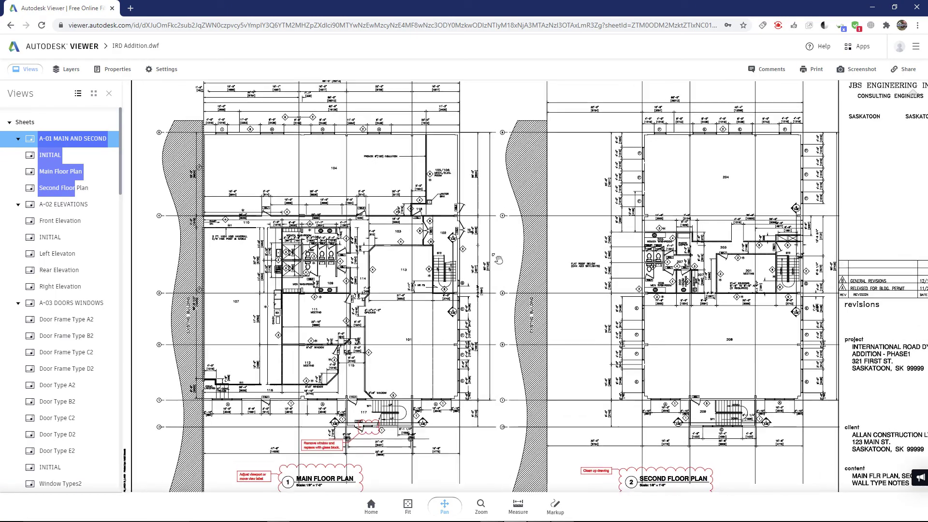
scroll(452, 275, "down", 5)
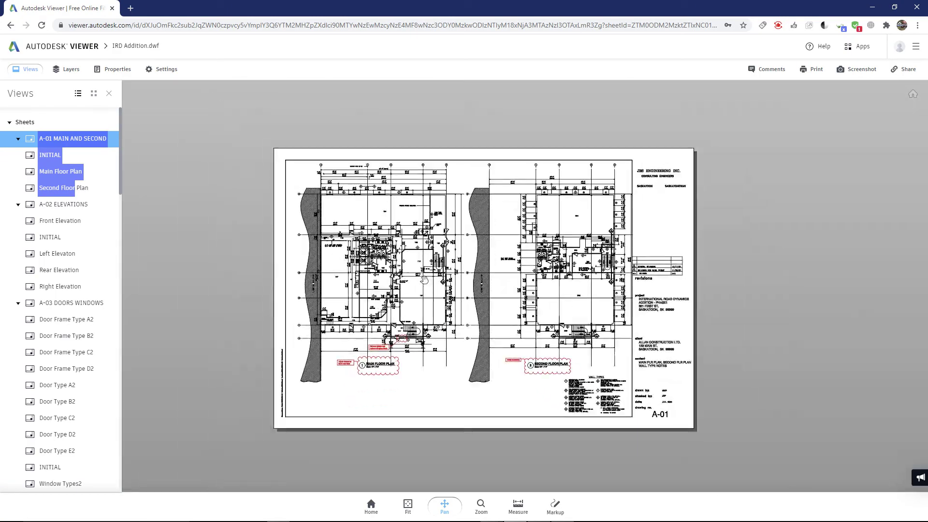
scroll(424, 276, "up", 10)
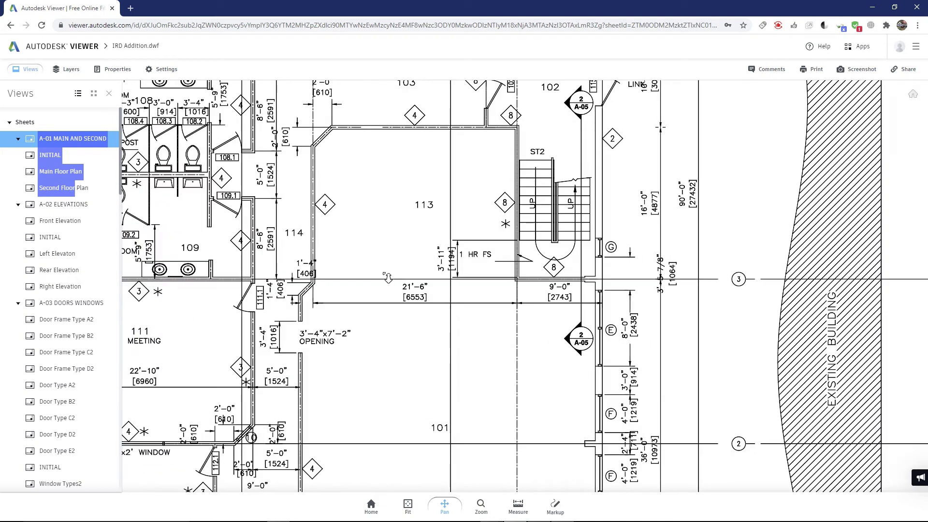
mouse_move(374, 275)
left_mouse_down()
mouse_move(421, 279)
mouse_move(469, 256)
mouse_move(451, 196)
mouse_move(457, 117)
left_mouse_up()
left_click_drag(392, 359, 448, 289)
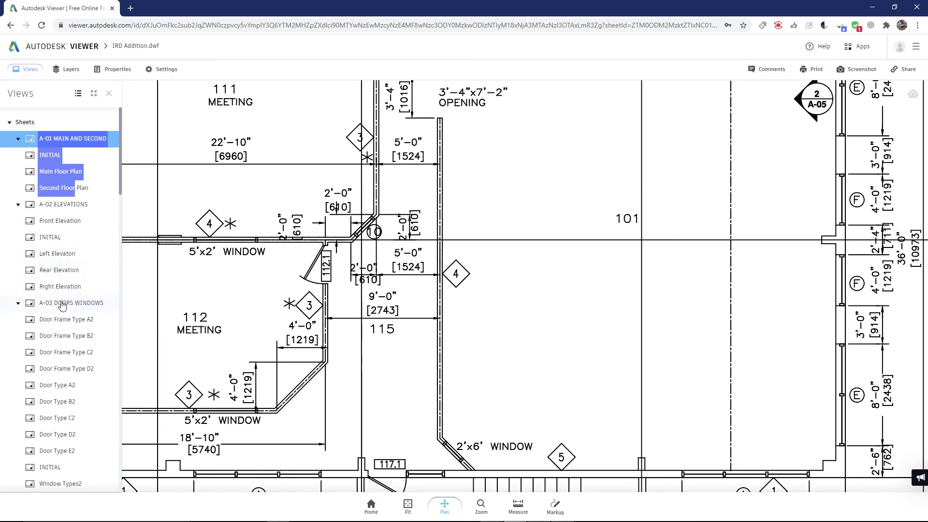
- Show sheet A-02 Elevations and pan to the Front Elevation drawing
left_click(60, 255)
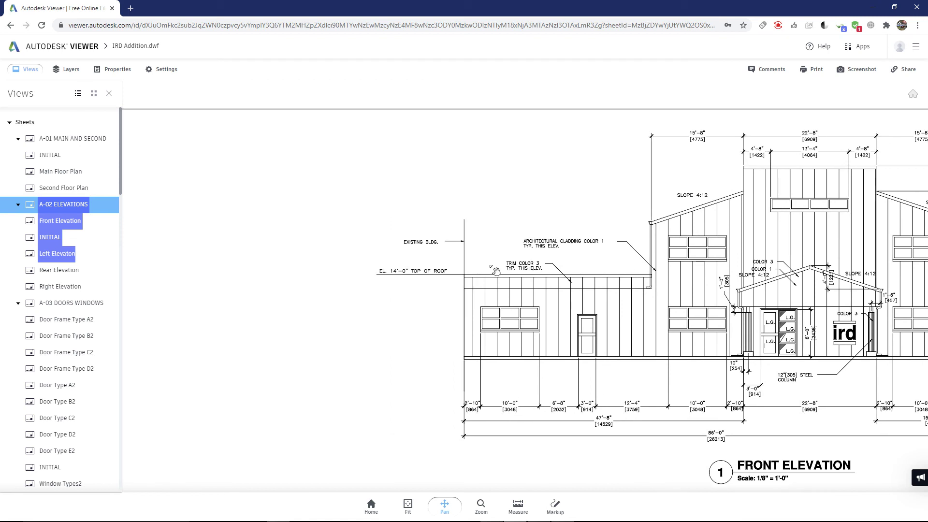
left_click_drag(380, 242, 321, 199)
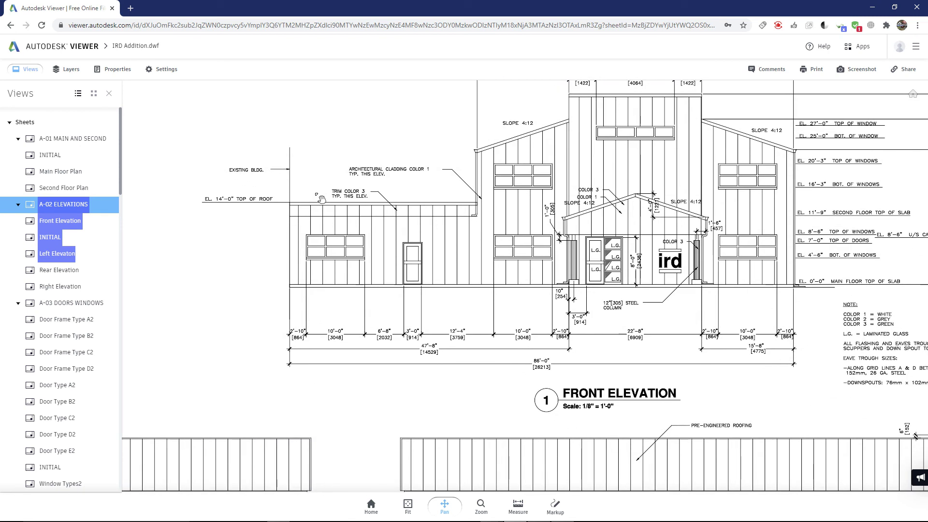